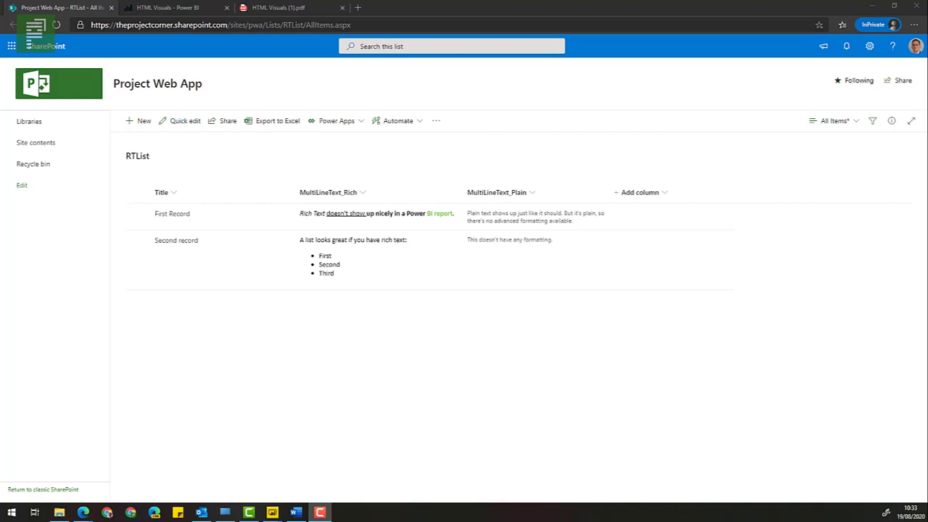
In Power BI Desktop, build a table of Title and MultiLineText_Plain, enlarge it and place it along the bottom of the Intro page
mouse_move(270, 511)
left_click(255, 497)
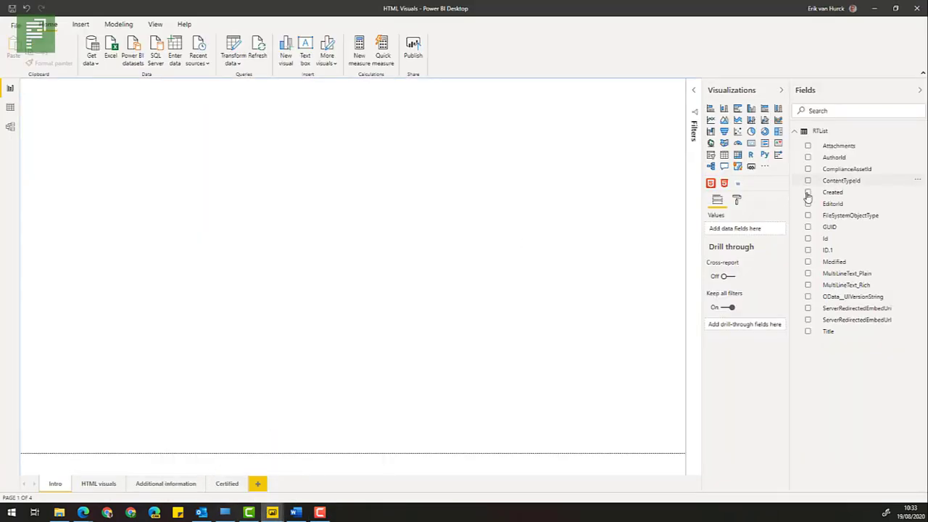
left_click(808, 331)
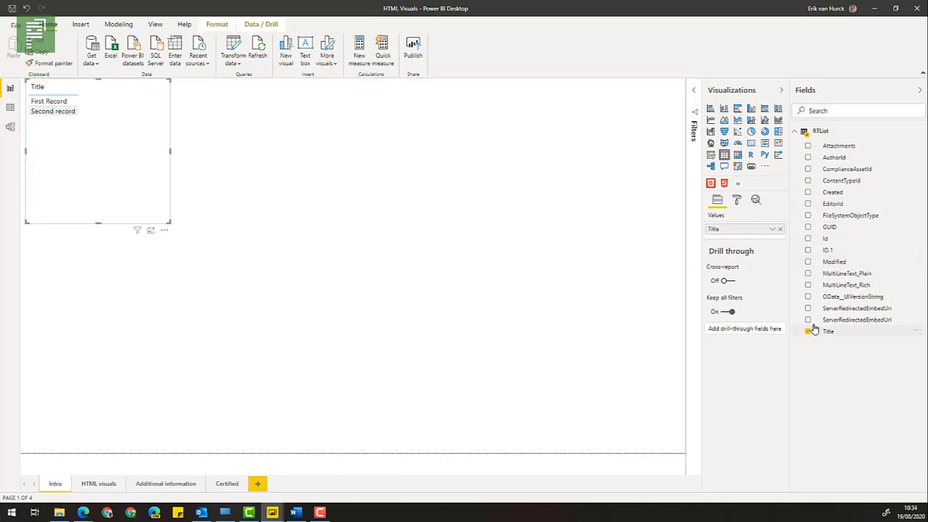
left_click(808, 274)
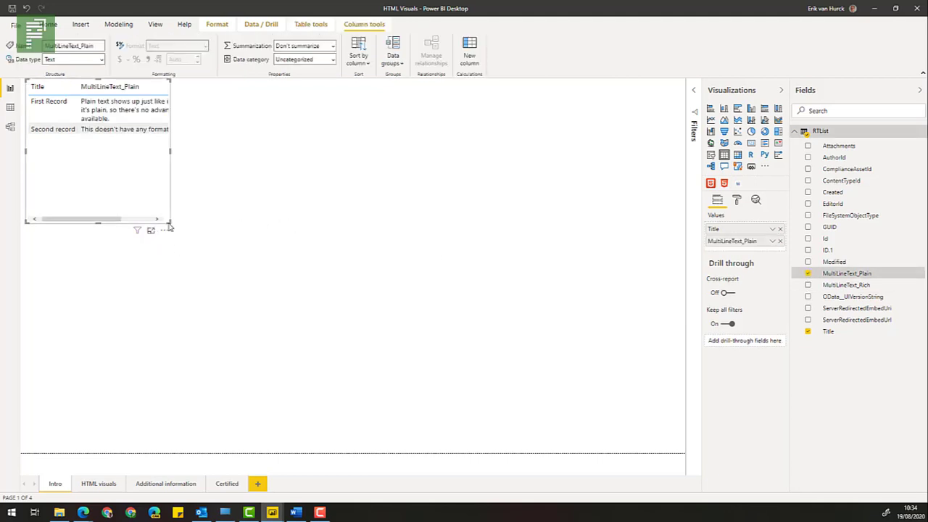
left_click_drag(170, 221, 535, 236)
left_click_drag(376, 232, 369, 447)
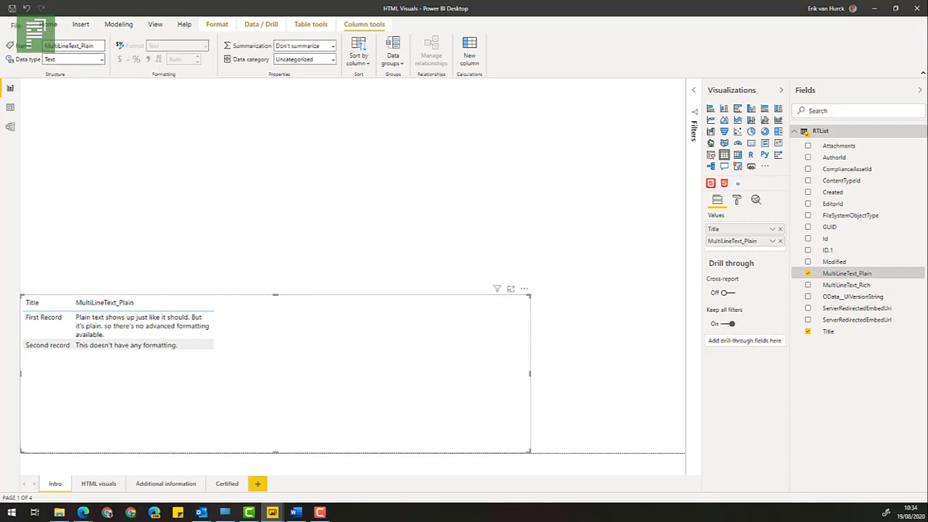
Check the SharePoint RTList, return to Power BI and add MultiLineText_Rich to the table, widening the table and narrowing the MultiLineText_Plain column
key("alt+Tab")
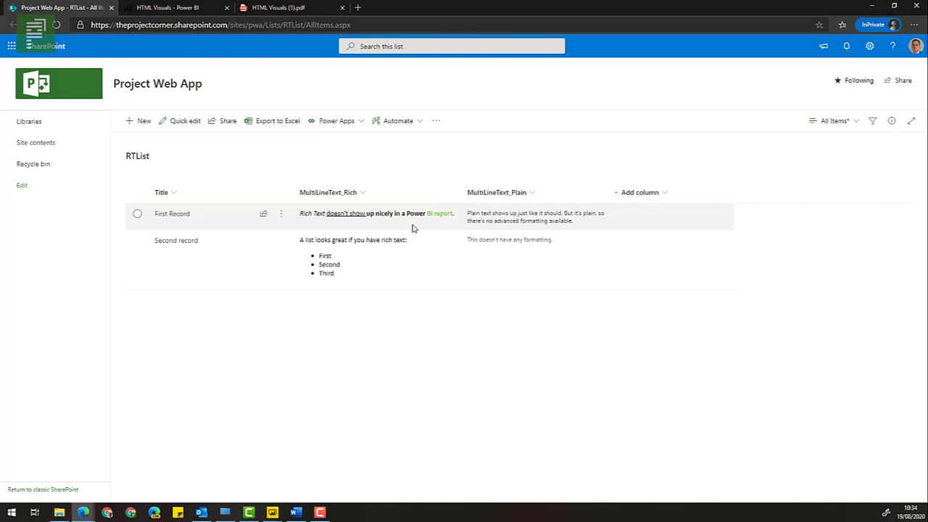
key("alt+Tab")
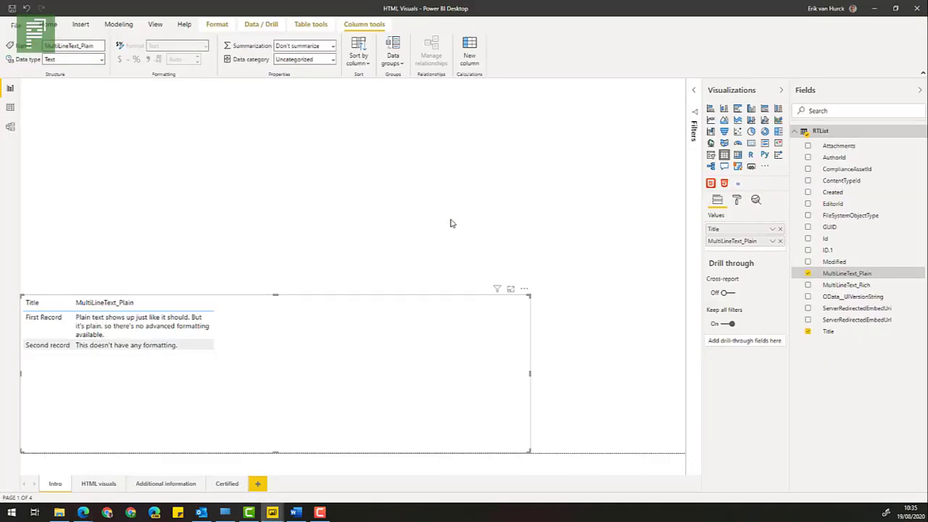
left_click(808, 286)
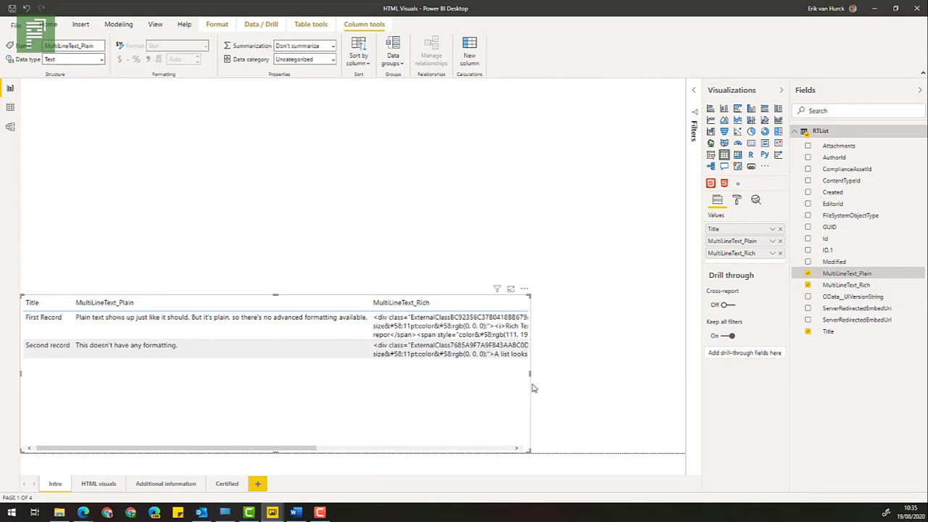
left_click_drag(528, 374, 677, 376)
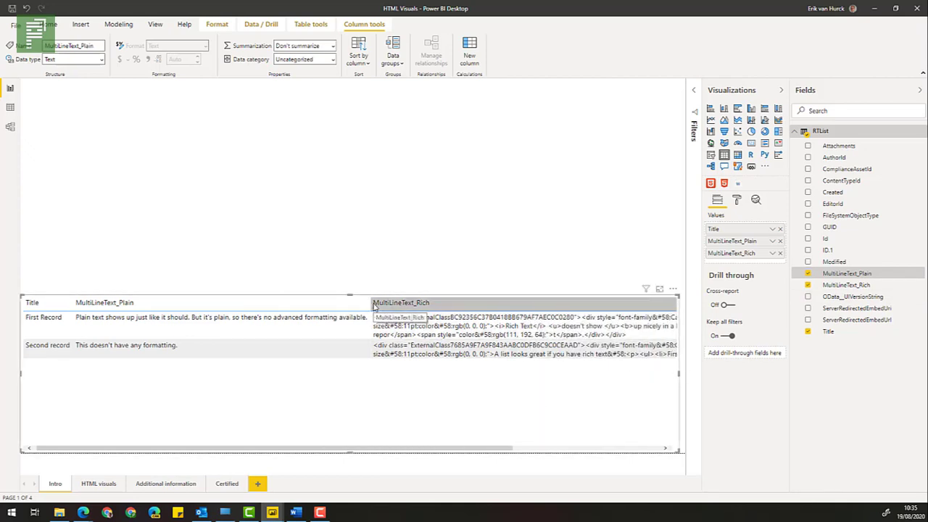
left_click_drag(372, 305, 192, 319)
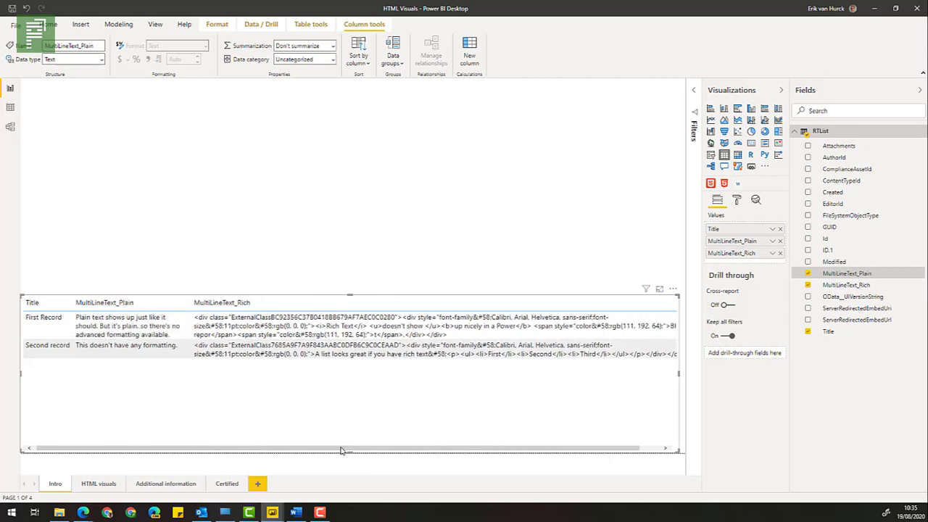
left_click_drag(373, 451, 400, 451)
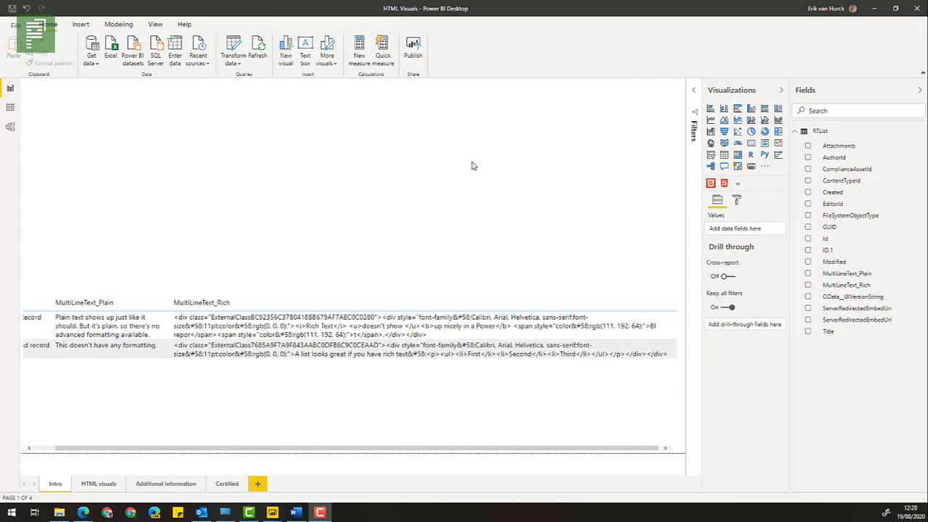
Search AppSource for html visuals, review the details of HTML Content, and close the store without adding anything
left_click(764, 169)
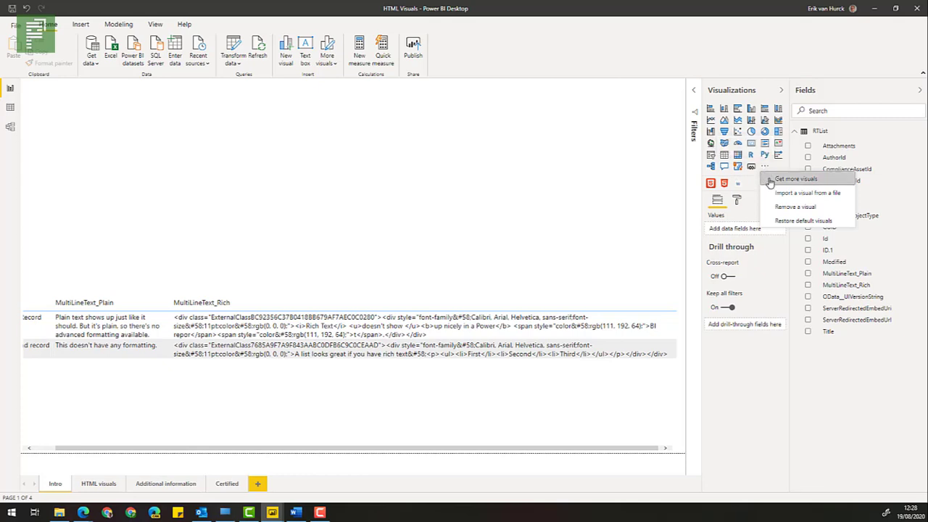
left_click(795, 179)
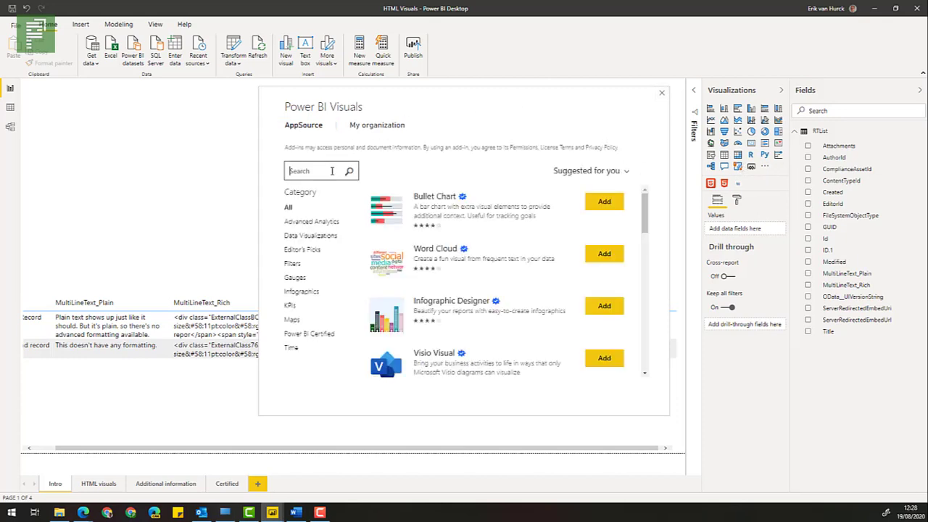
type("html")
left_click(351, 171)
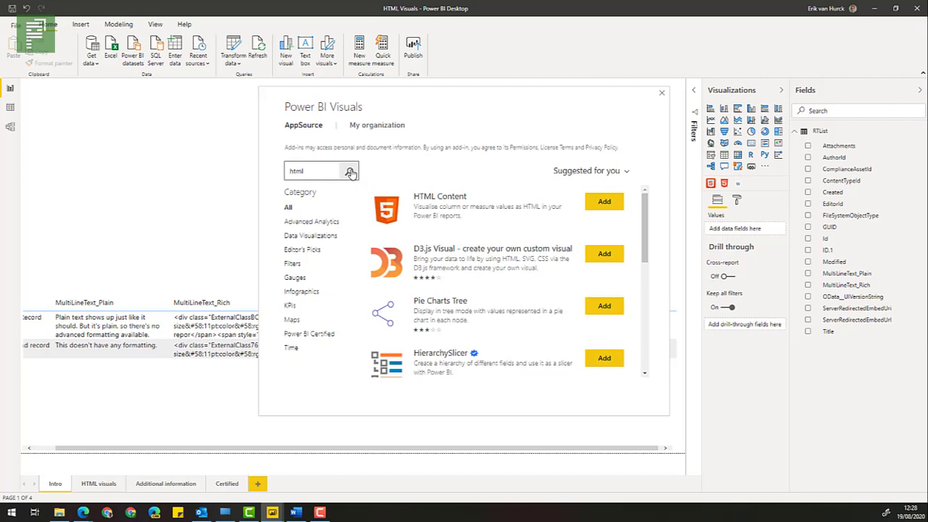
left_click(450, 203)
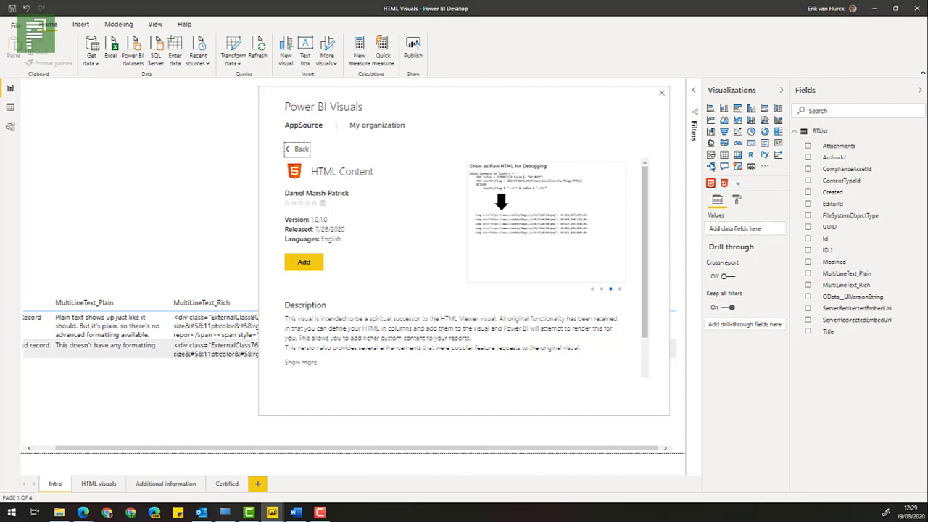
left_click(662, 95)
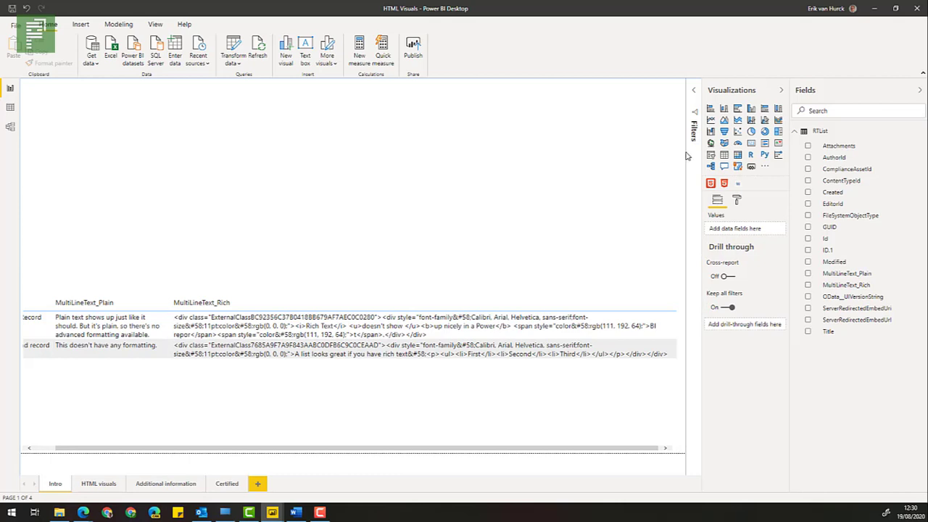
Add a slicer on the Title field, shrink it into the page's upper-left corner, and briefly test its First Record filter
left_click(710, 155)
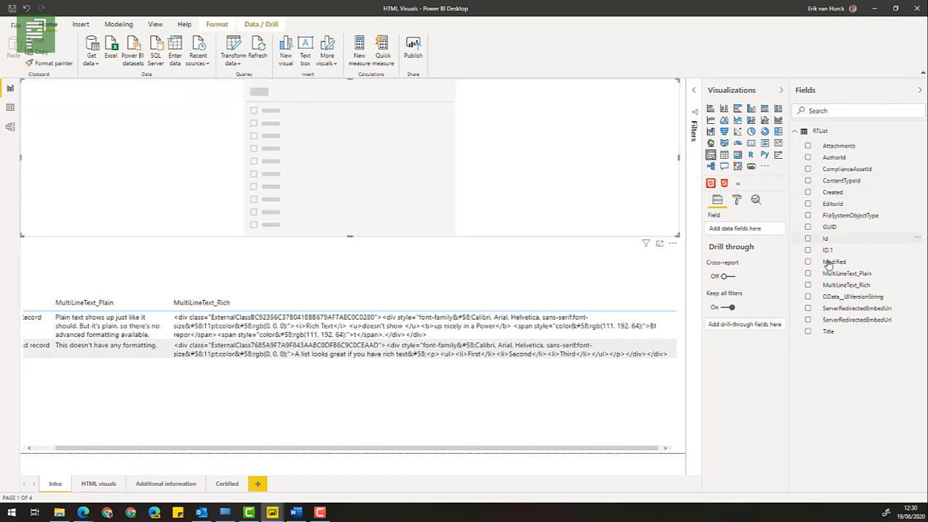
left_click(812, 335)
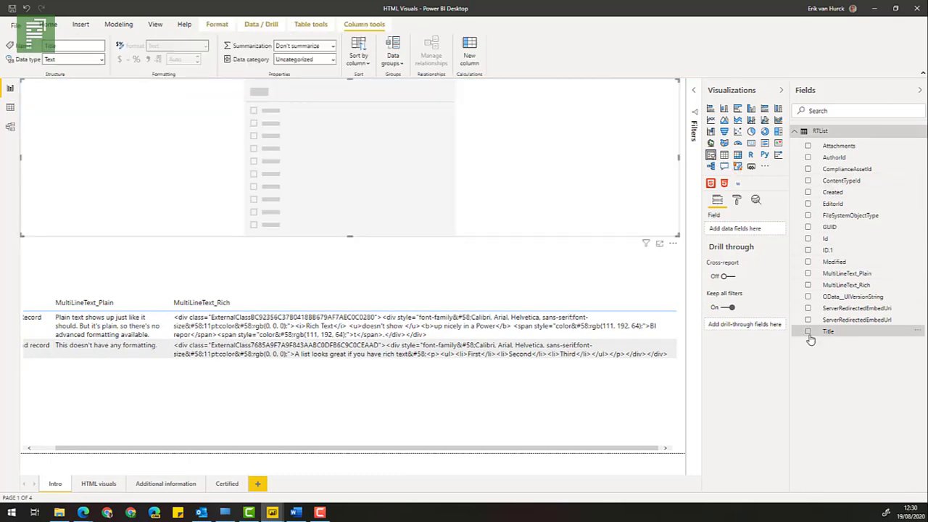
left_click(808, 332)
left_click_drag(679, 236, 208, 163)
left_click_drag(132, 161, 120, 148)
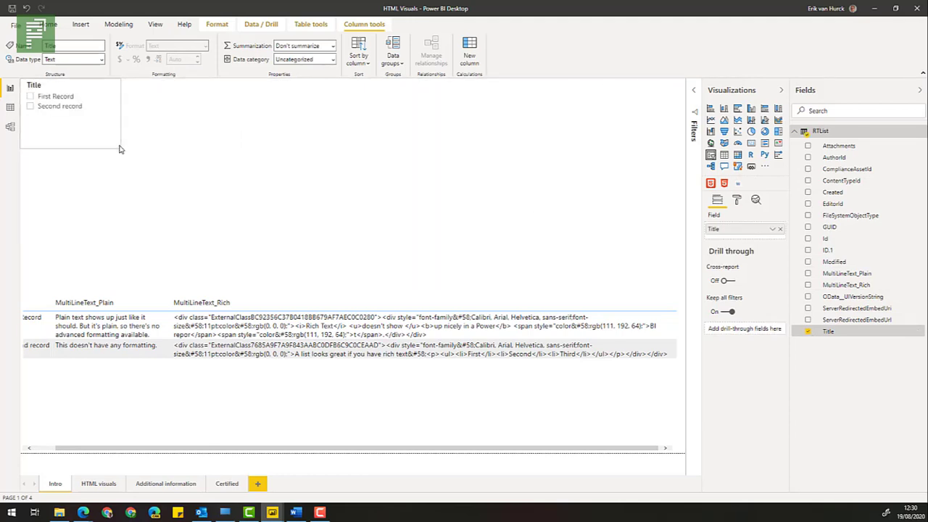
left_click(44, 98)
left_click(65, 100)
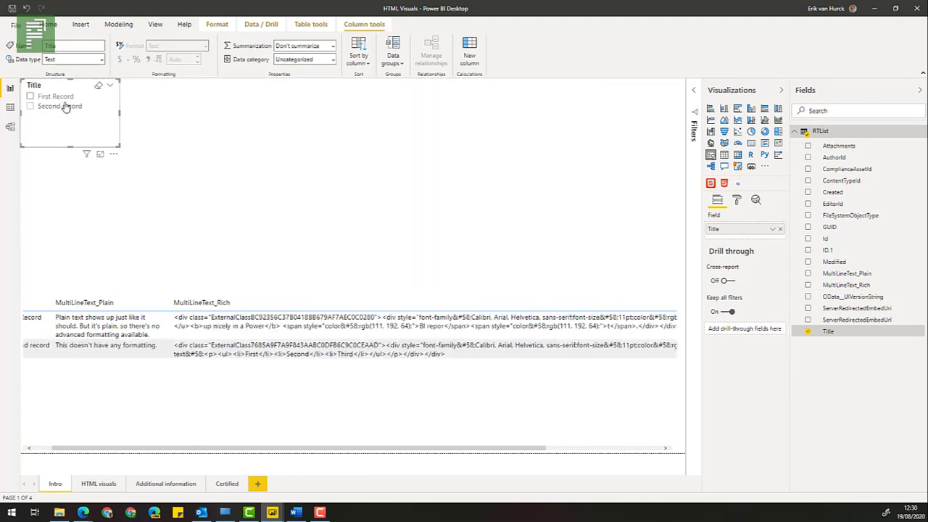
left_click(596, 174)
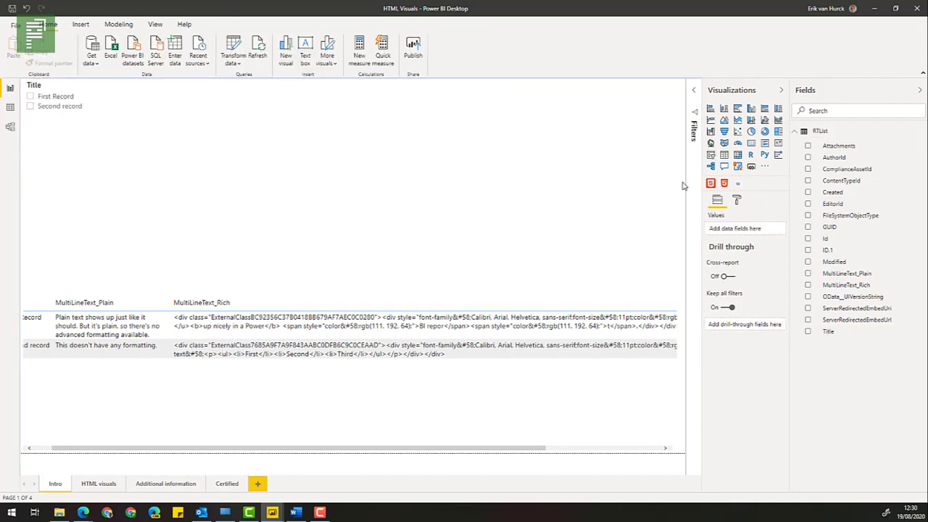
Insert an HTML Content visual between the slicer and the table, with MultiLineText_Rich as its Values field, and resize it
left_click(723, 185)
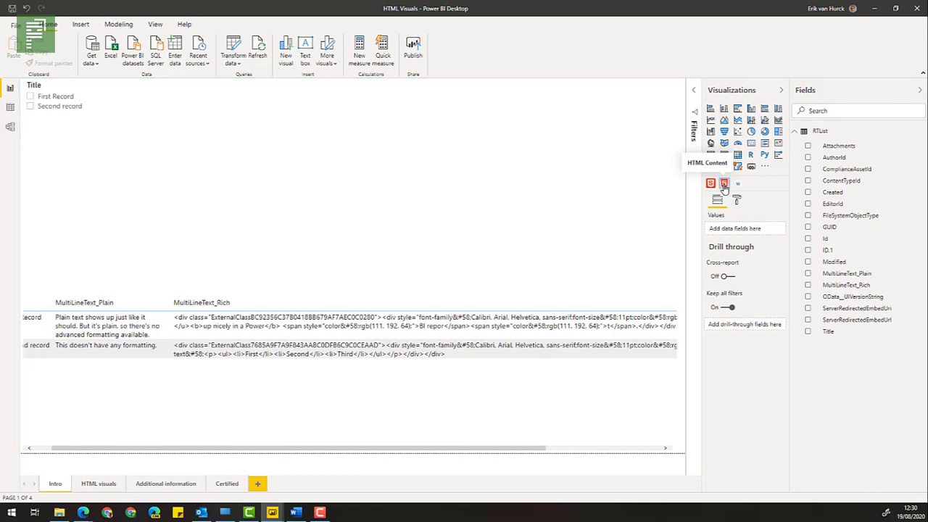
left_click_drag(52, 185, 232, 88)
left_click_drag(293, 155, 432, 246)
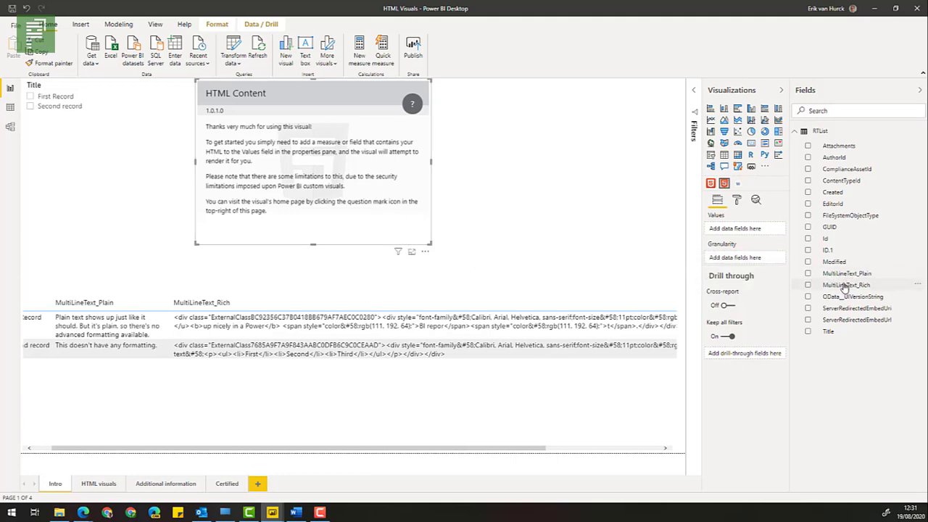
left_click_drag(844, 288, 736, 230)
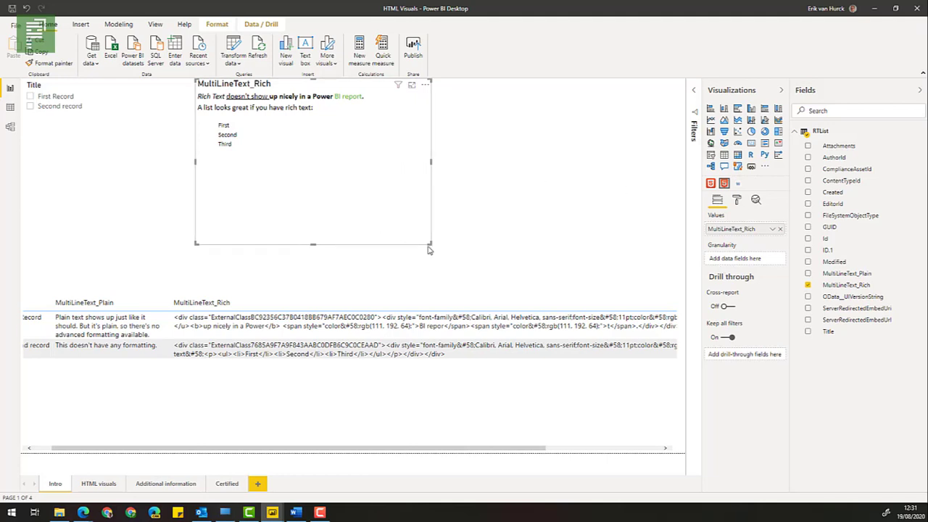
left_click_drag(429, 243, 399, 259)
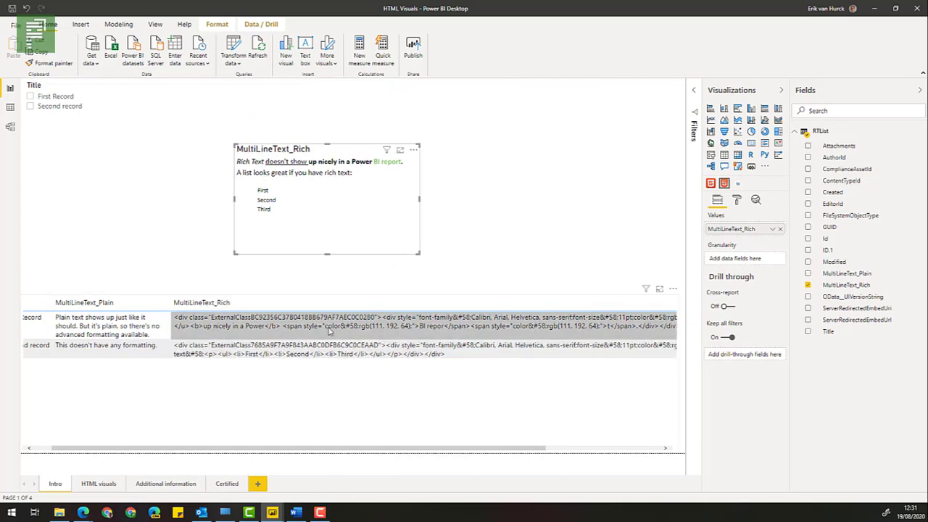
Filter the report to Second record with the Title slicer, switch the filter to First Record, and select the HTML Content visual
left_click(46, 107)
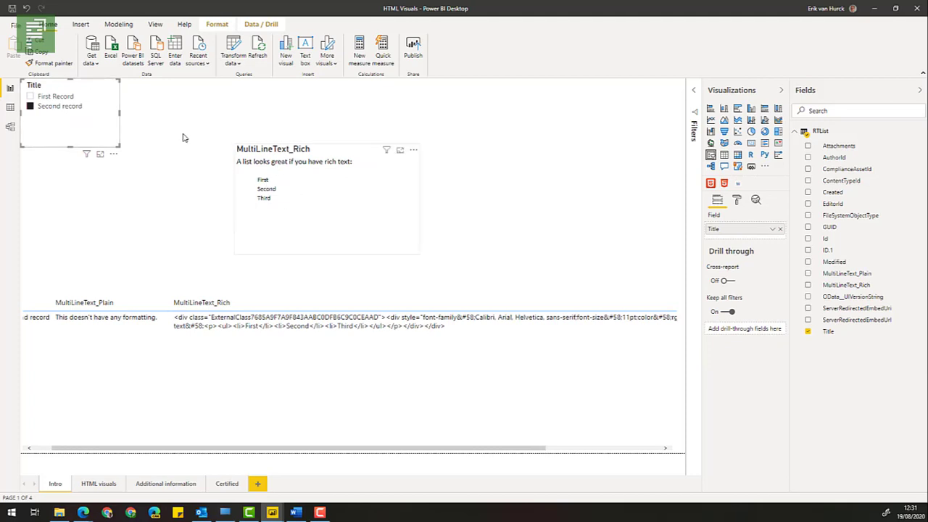
left_click(66, 96)
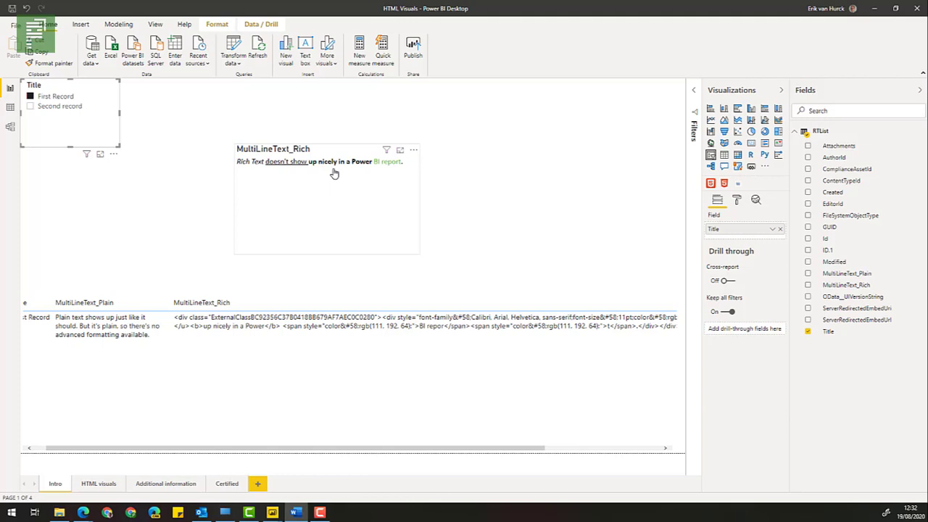
left_click(334, 174)
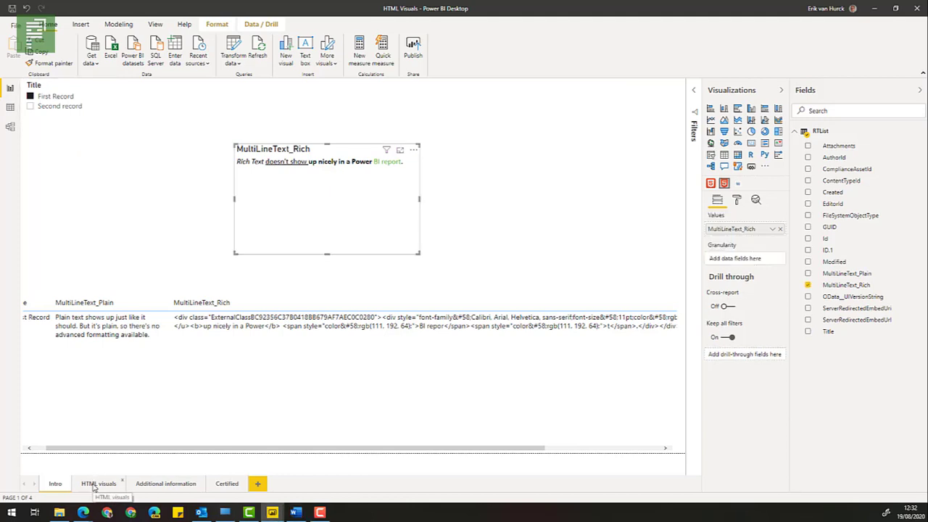
On the HTML visuals page, open the Content Formatting options of the visual titled The New "HTML Content"
left_click(87, 489)
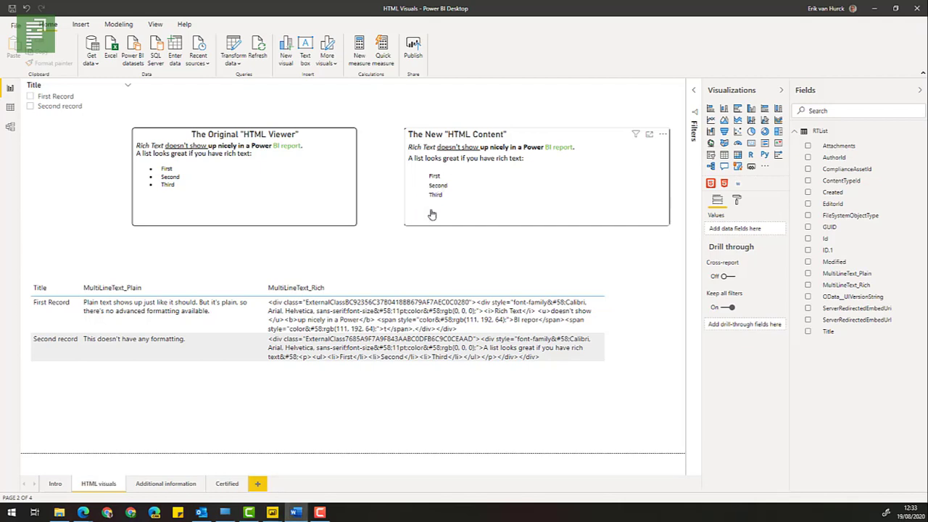
left_click(487, 179)
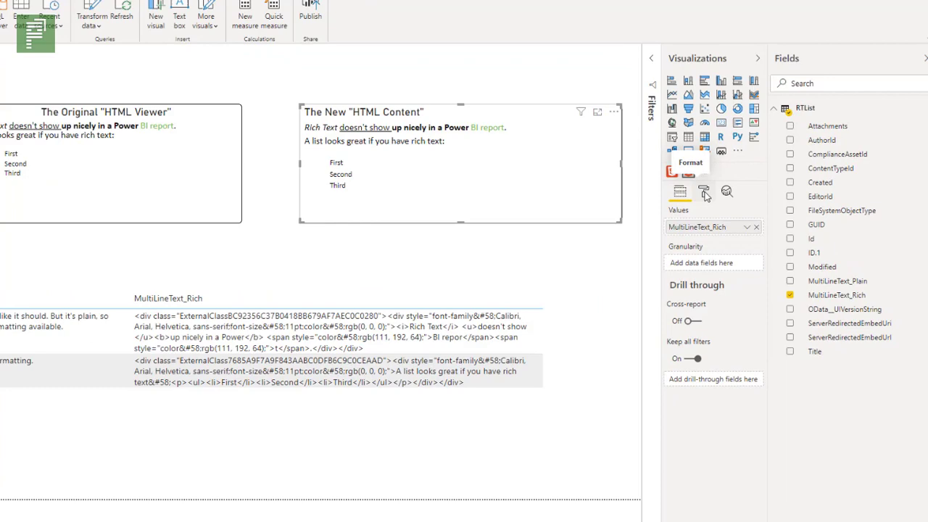
left_click(737, 201)
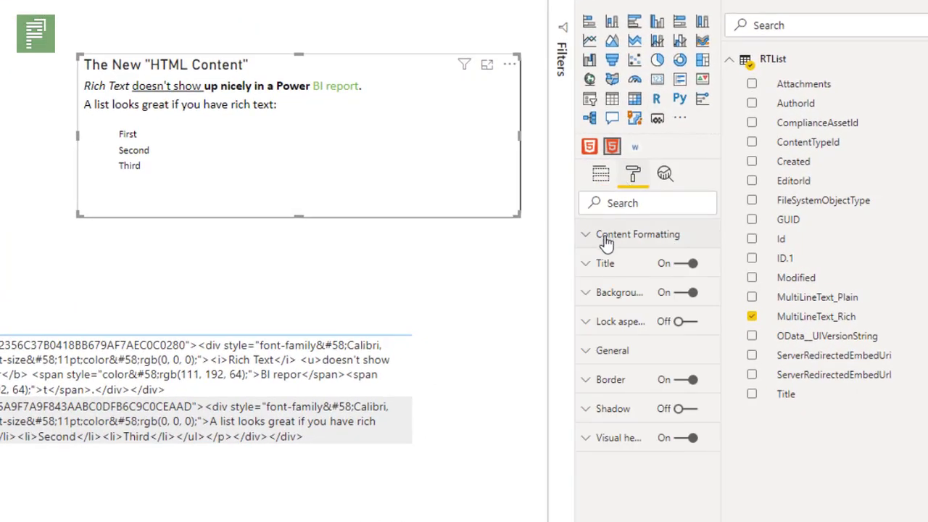
left_click(606, 238)
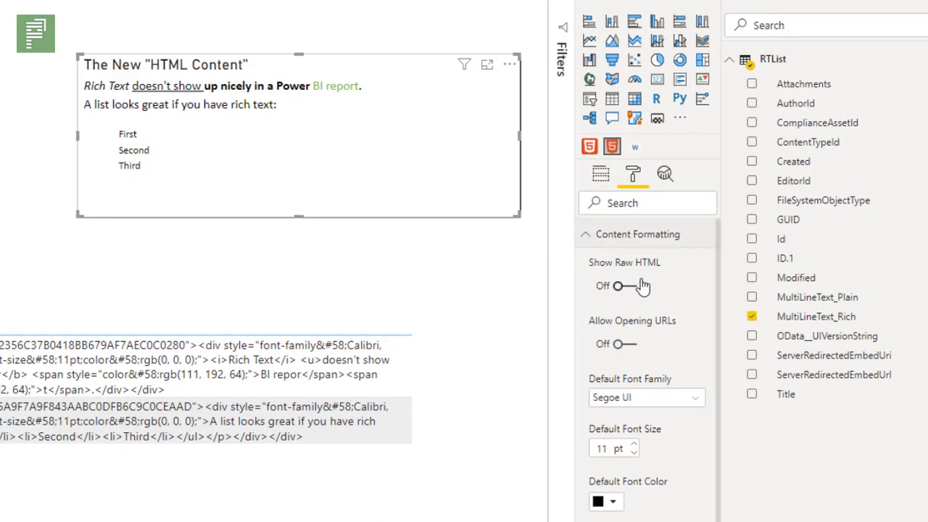
Try out Show Raw HTML and Allow Opening URLs on the HTML Content visual, switching each one on and off again
left_click(622, 287)
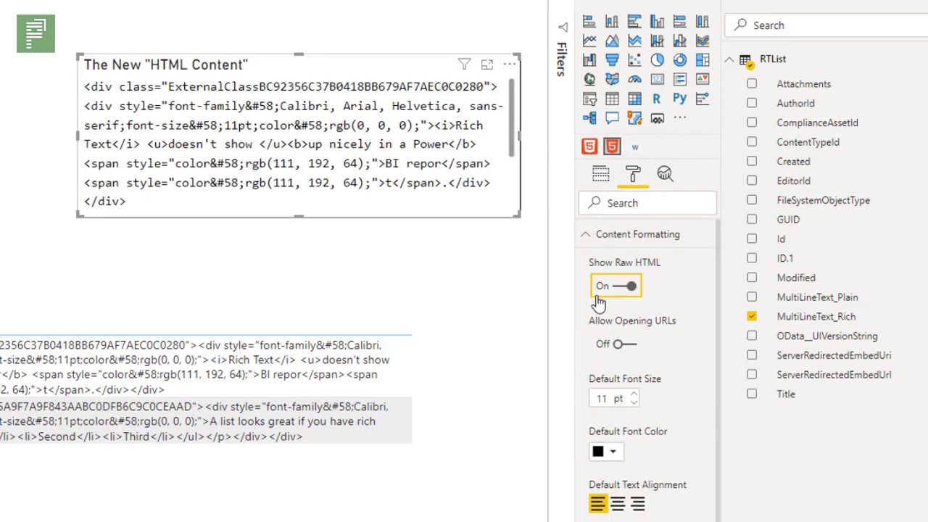
left_click(618, 287)
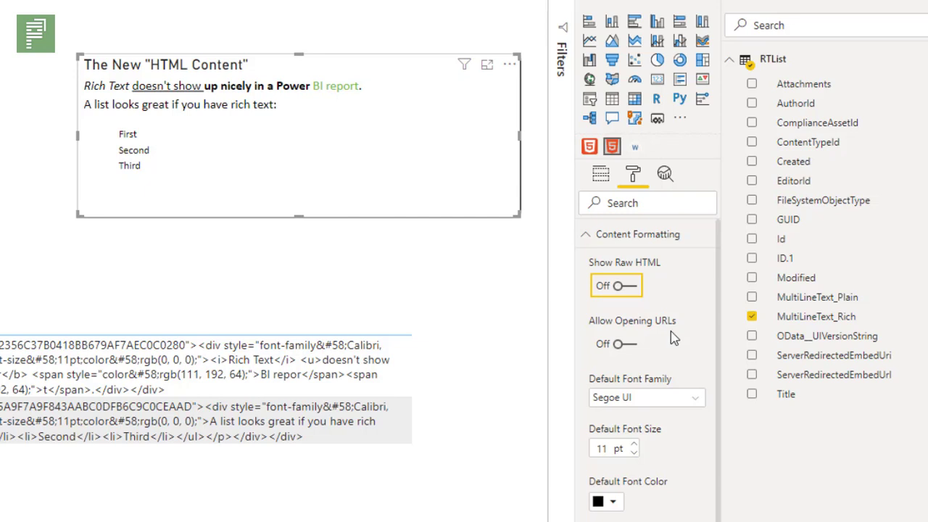
left_click(626, 351)
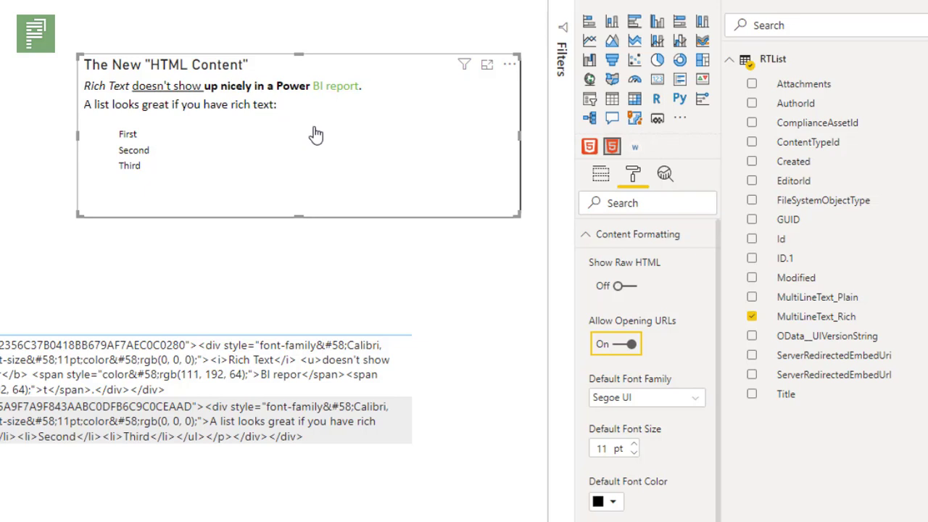
left_click(619, 348)
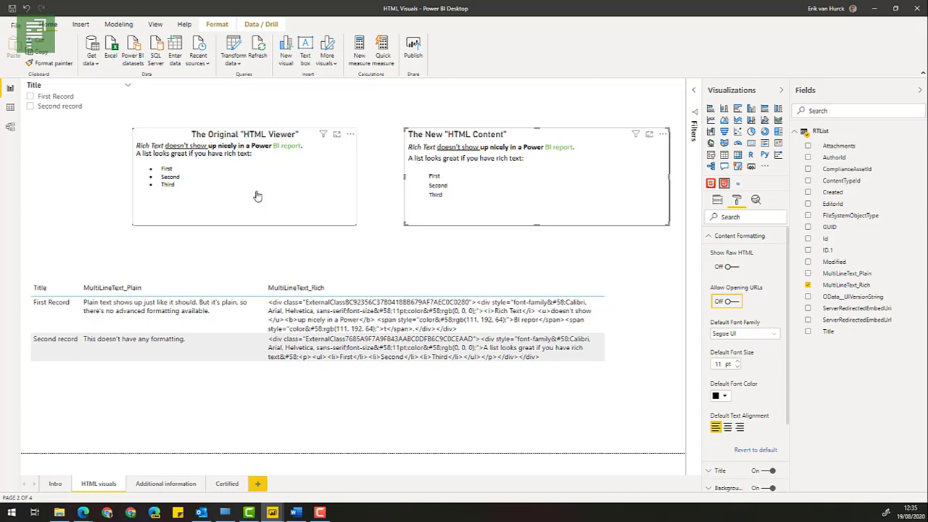
Switch to the browser, open the published HTML Visuals report in the Power BI service, and look at its export options
left_click(342, 210)
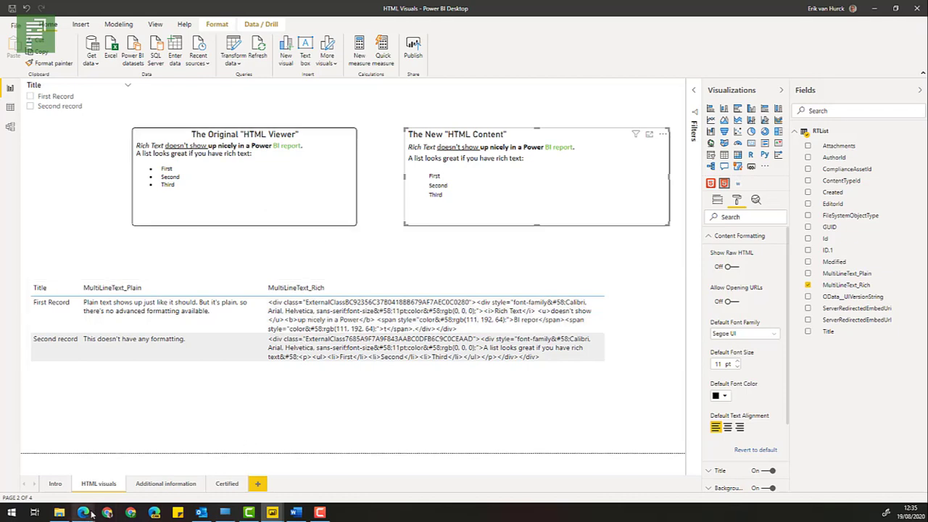
mouse_move(83, 512)
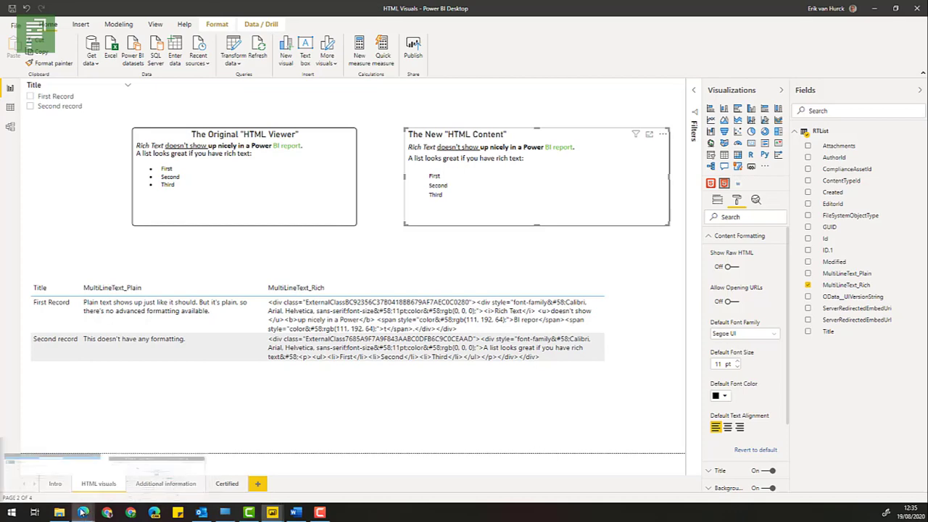
left_click(62, 472)
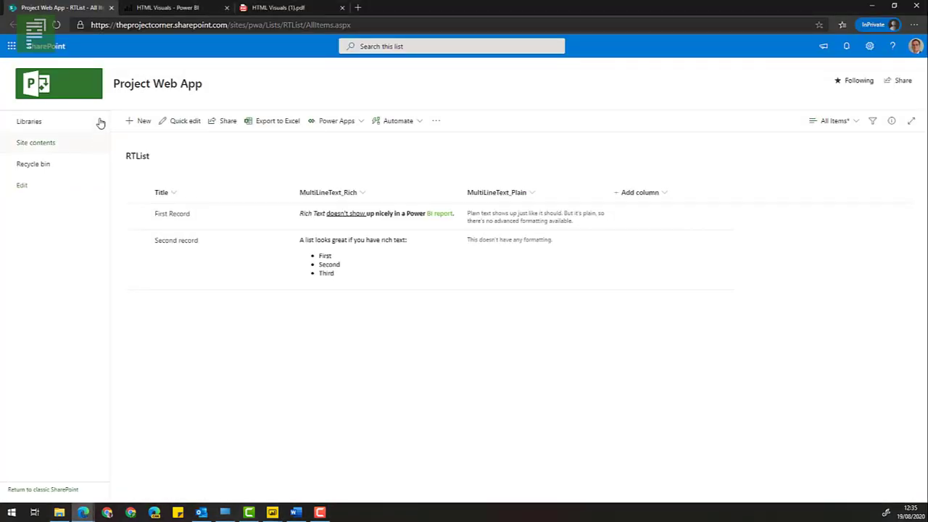
left_click(153, 9)
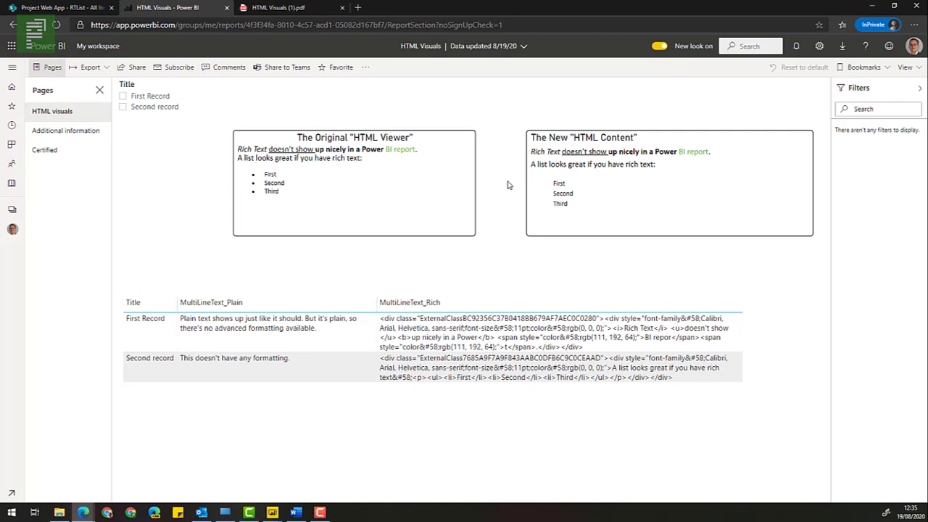
left_click(101, 70)
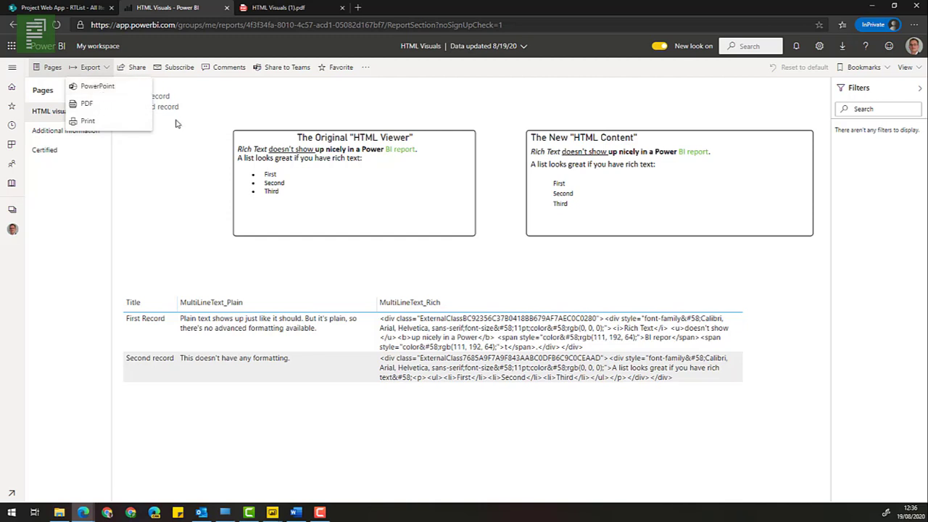
left_click(232, 45)
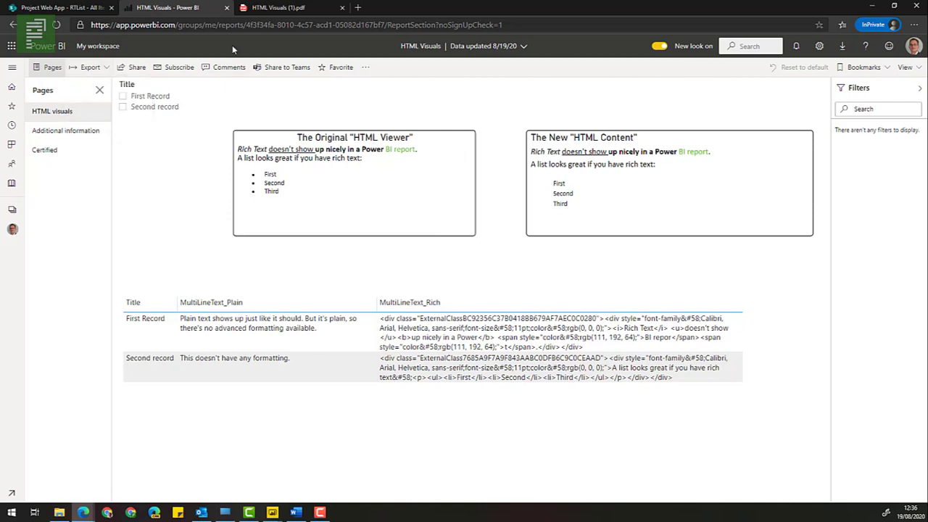
Examine how the visuals on each page came out in the exported HTML Visuals (1).pdf, and switch back to Power BI Desktop
left_click(269, 9)
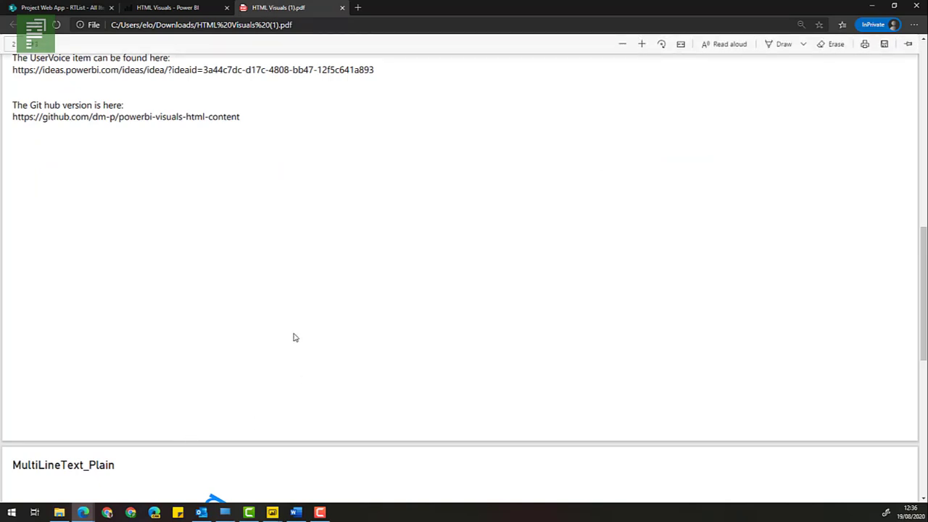
scroll(280, 312, "up", 10)
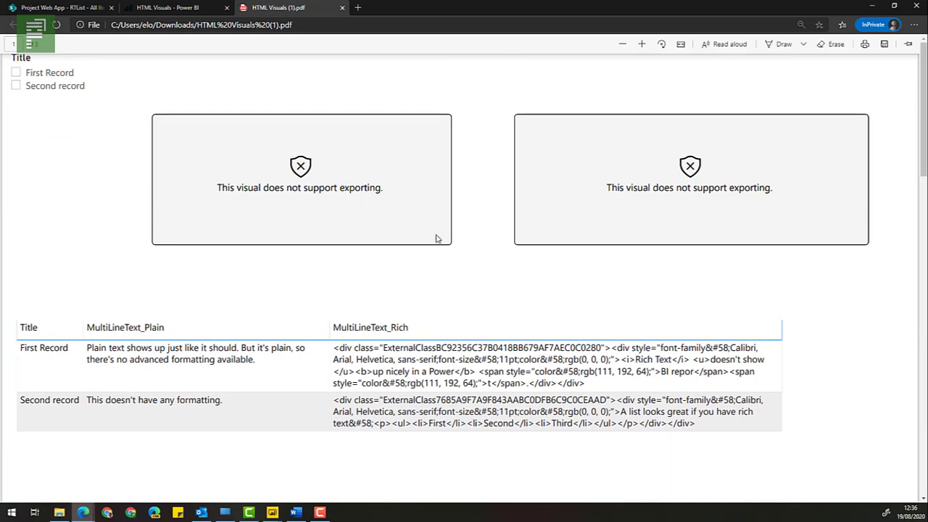
scroll(430, 267, "down", 3)
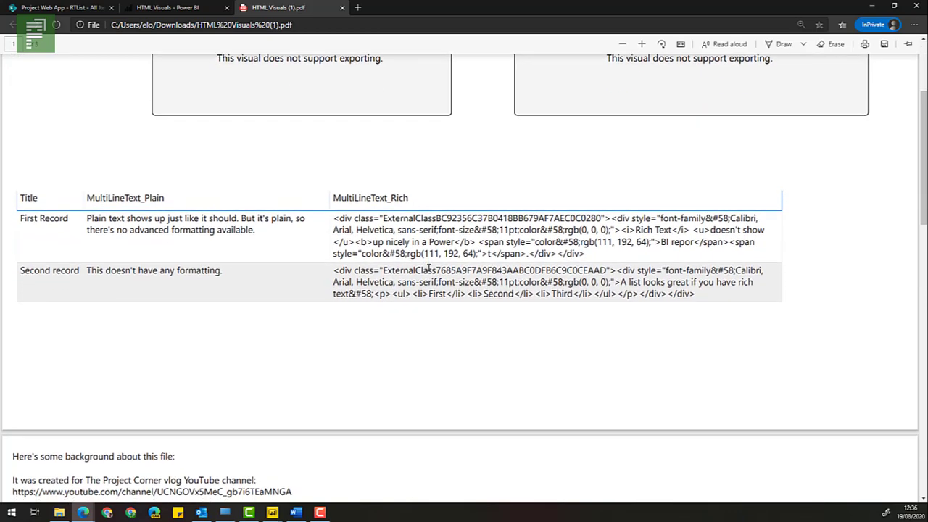
scroll(429, 268, "down", 9)
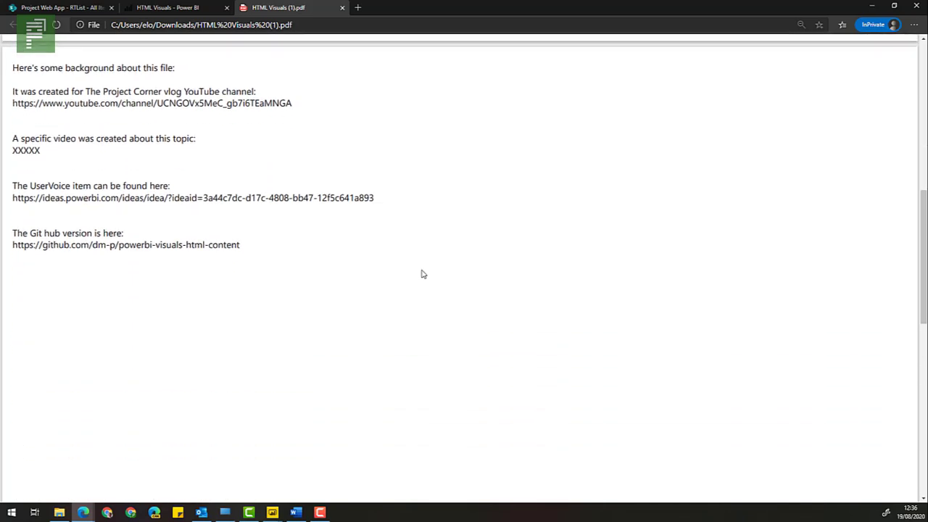
scroll(422, 274, "down", 10)
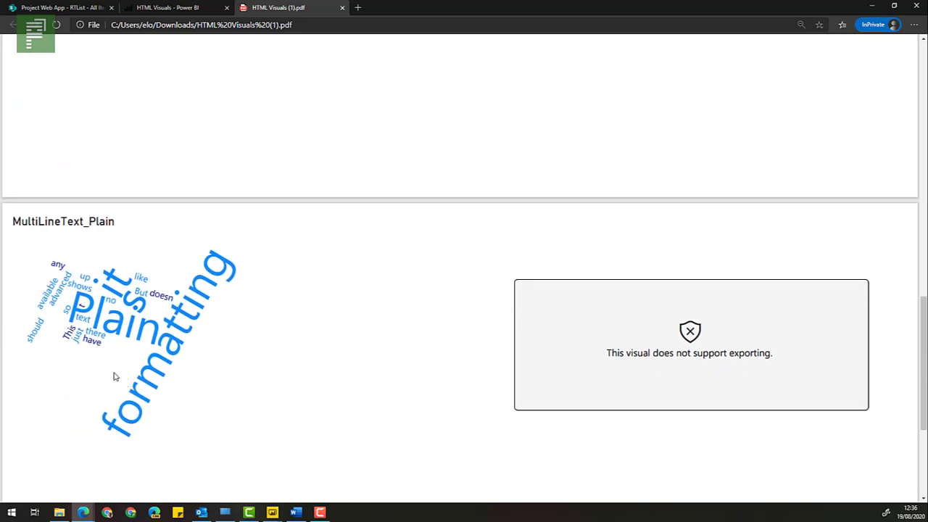
scroll(116, 374, "down", 2)
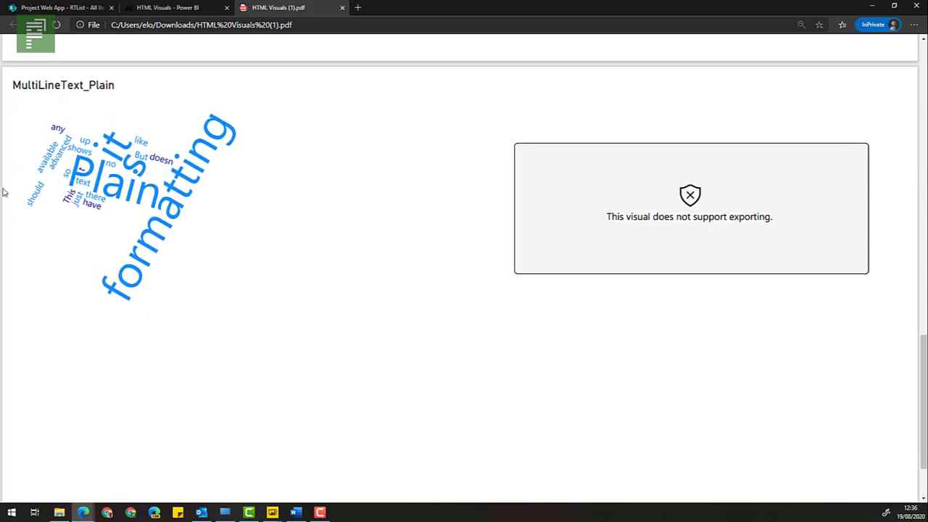
key("alt+Tab")
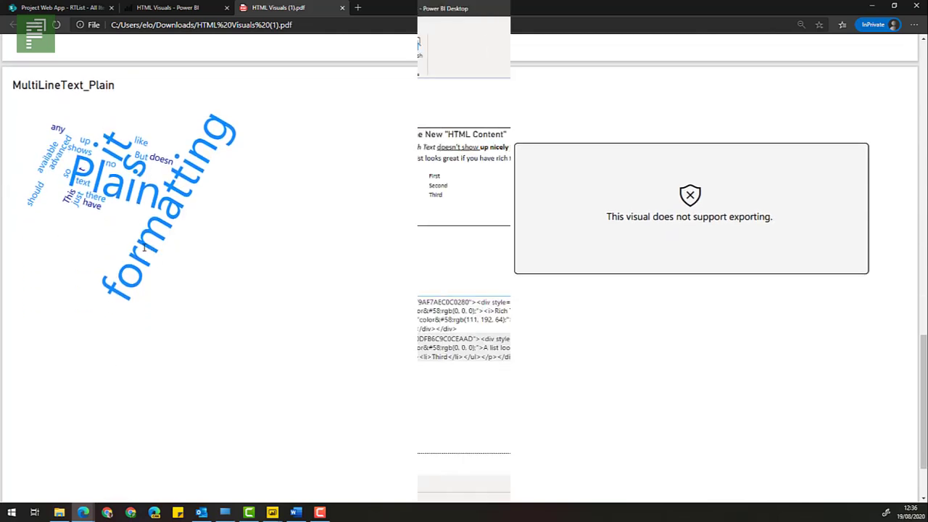